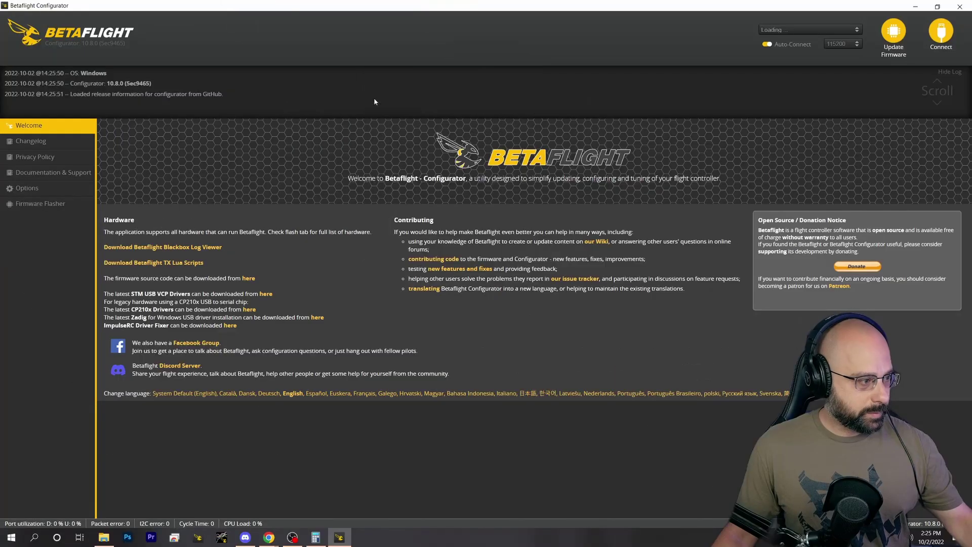
Connect to the flight controller, dismiss the configuration warning, and open the serial port settings
{"action": "left_click", "coordinate": [941, 31]}
{"action": "left_click", "coordinate": [254, 305]}
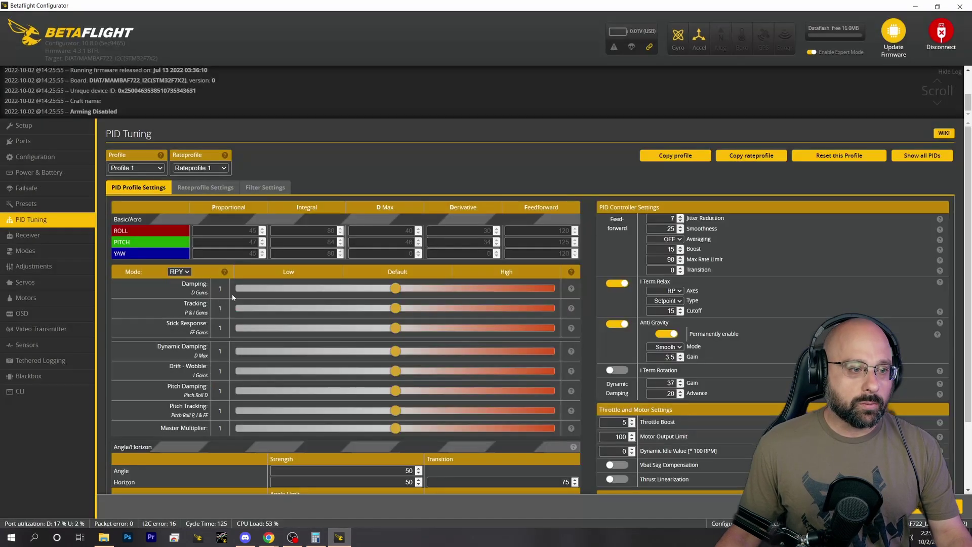
{"action": "left_click", "coordinate": [23, 141]}
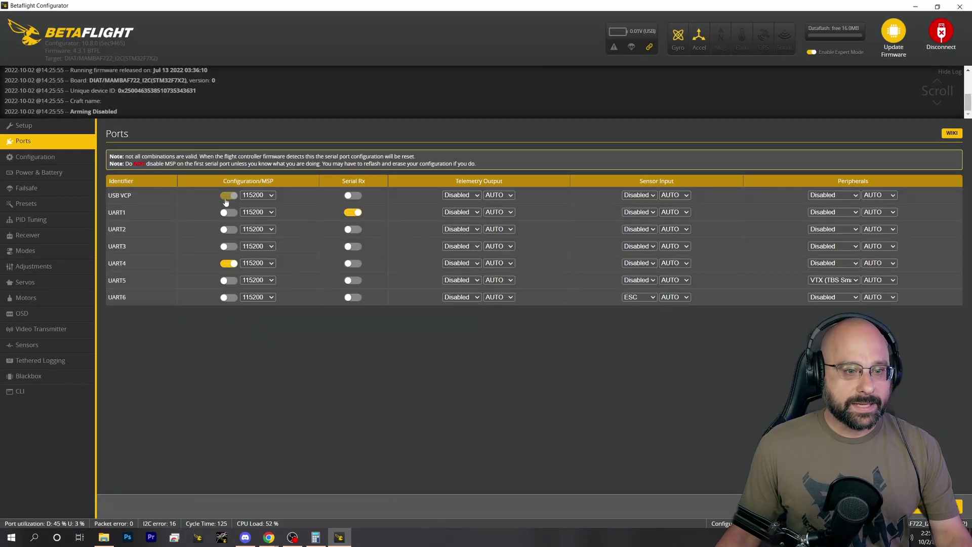
Switch MSP off and on for UART4, on and off for UART2, and leave it disabled on both
{"action": "left_click", "coordinate": [230, 264]}
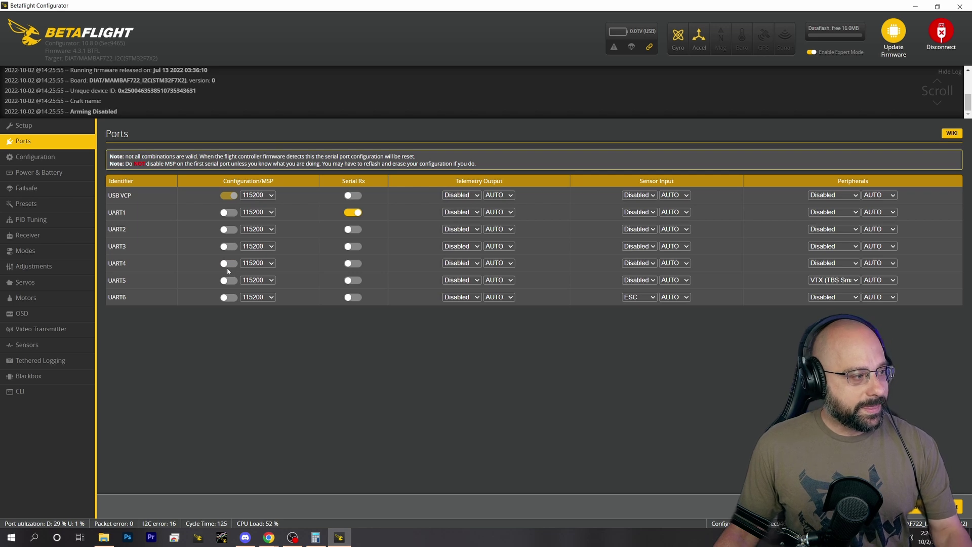
{"action": "left_click", "coordinate": [231, 265]}
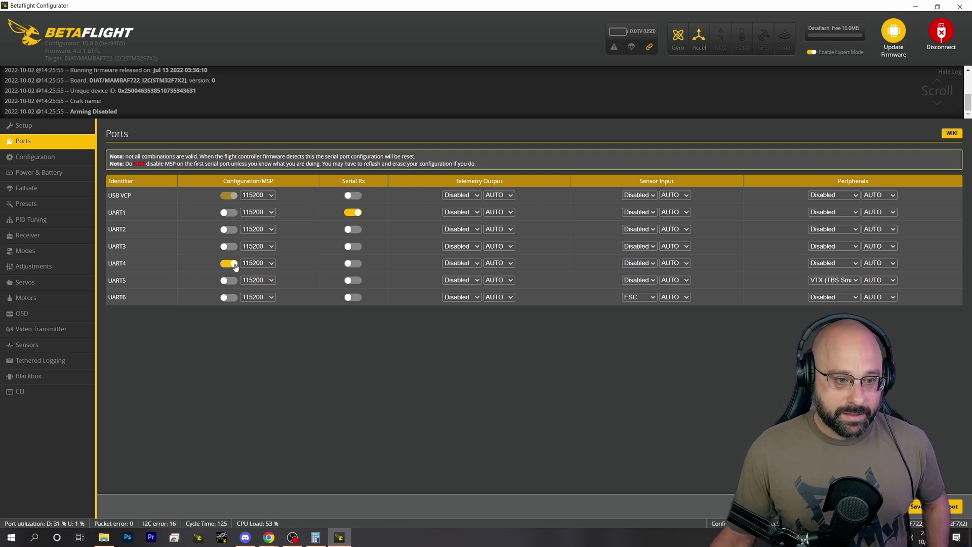
{"action": "left_click", "coordinate": [229, 230]}
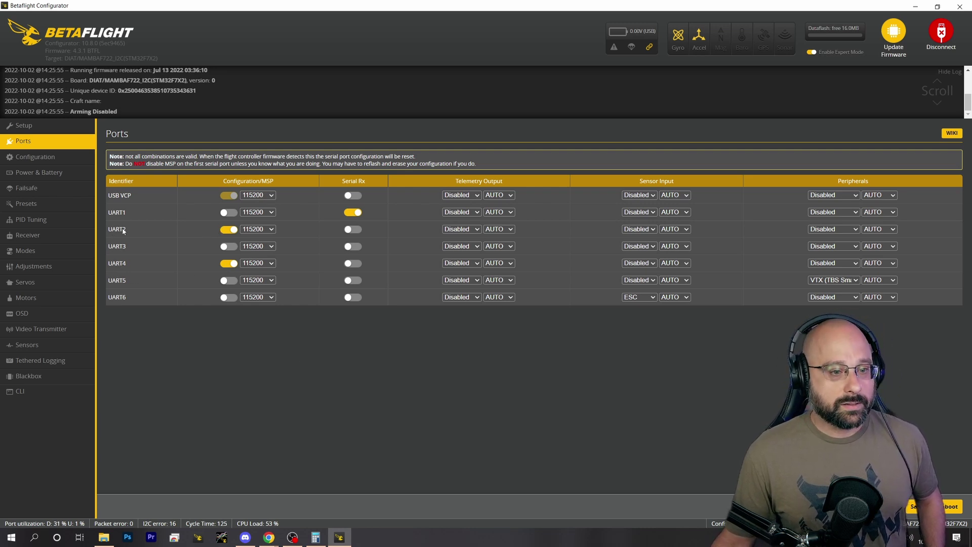
{"action": "left_click", "coordinate": [229, 229]}
{"action": "left_click", "coordinate": [229, 264]}
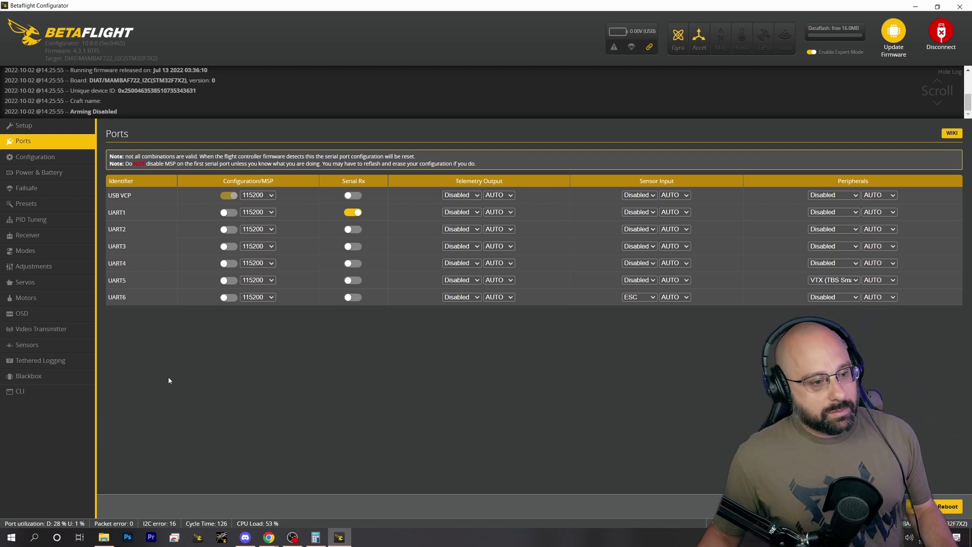
Discard the unsaved port changes by disconnecting and reconnecting the flight controller, and dismiss the configuration warning
{"action": "left_click", "coordinate": [941, 33]}
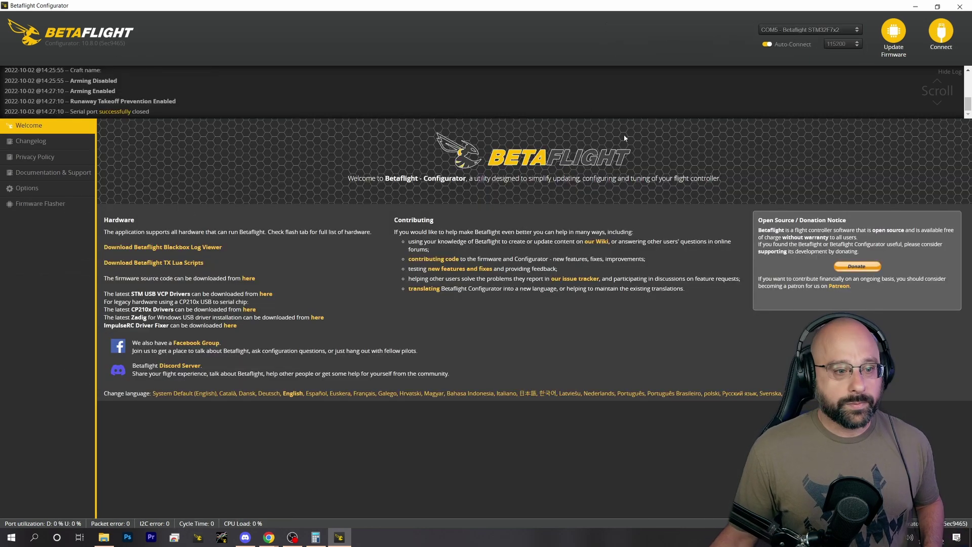
{"action": "left_click", "coordinate": [942, 31]}
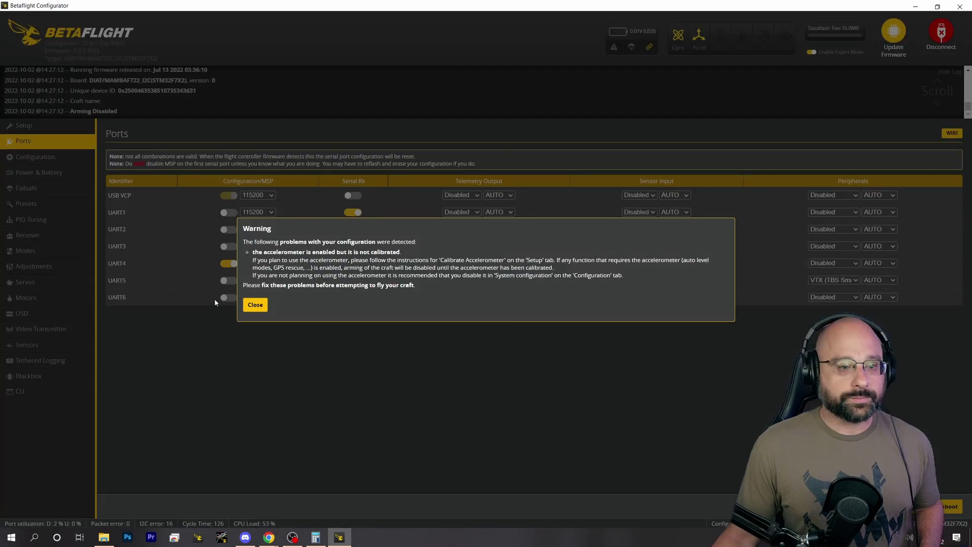
{"action": "left_click", "coordinate": [255, 306]}
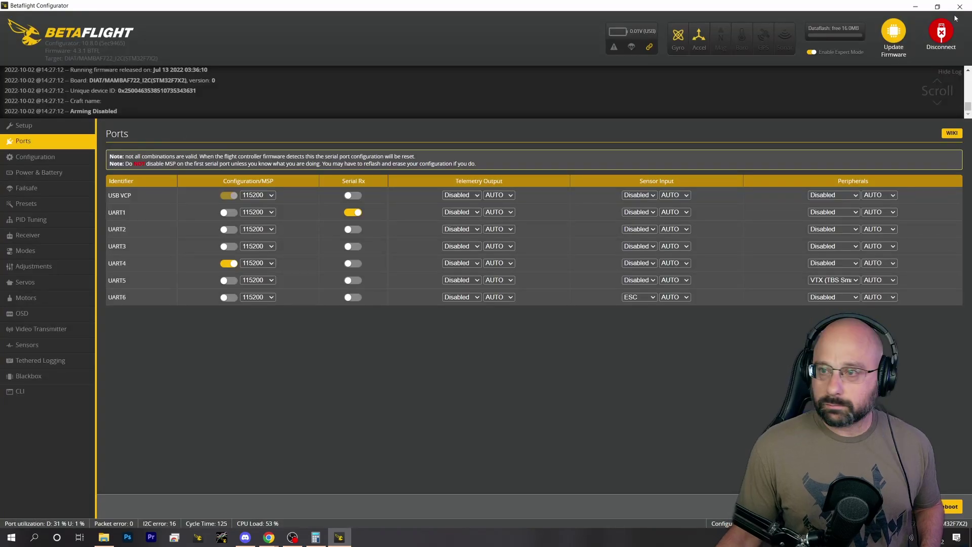
Open the firmware flasher, enable unstable releases, and set the build type to Maintenance (USB Rescue)
{"action": "left_click", "coordinate": [894, 32]}
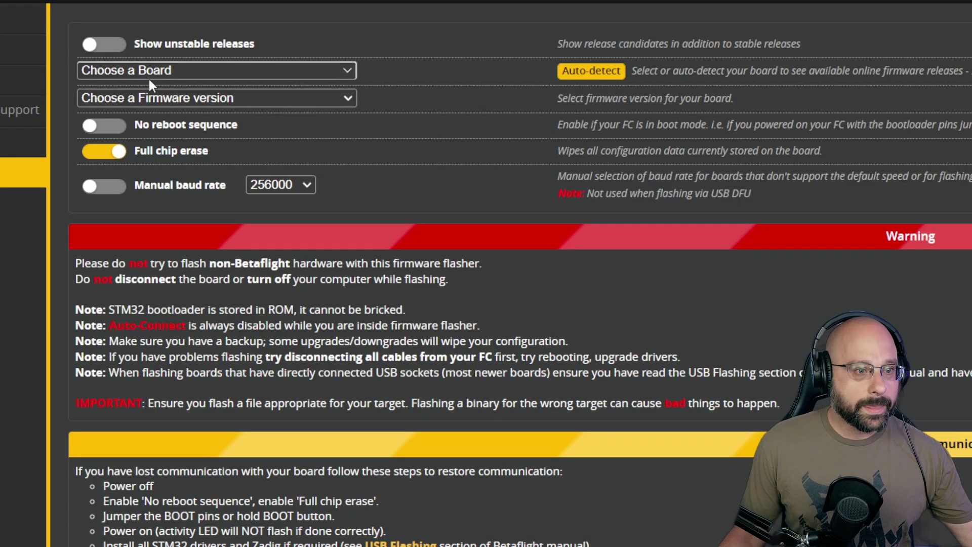
{"action": "left_click", "coordinate": [98, 48]}
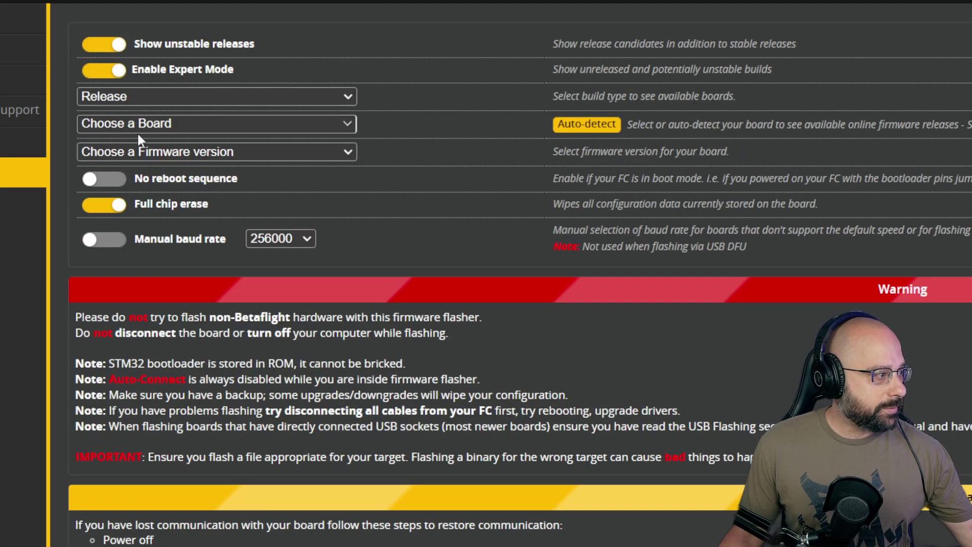
{"action": "left_click", "coordinate": [144, 93]}
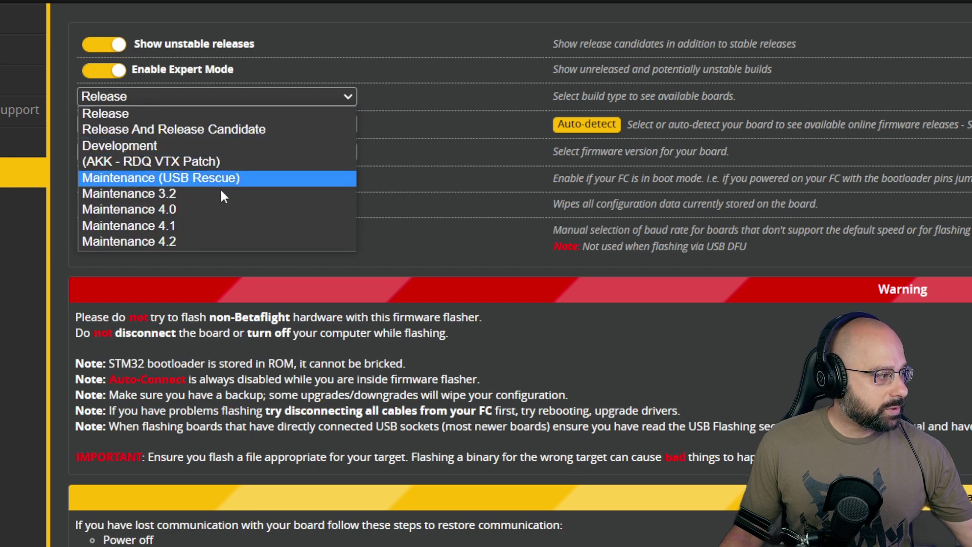
{"action": "left_click", "coordinate": [208, 177]}
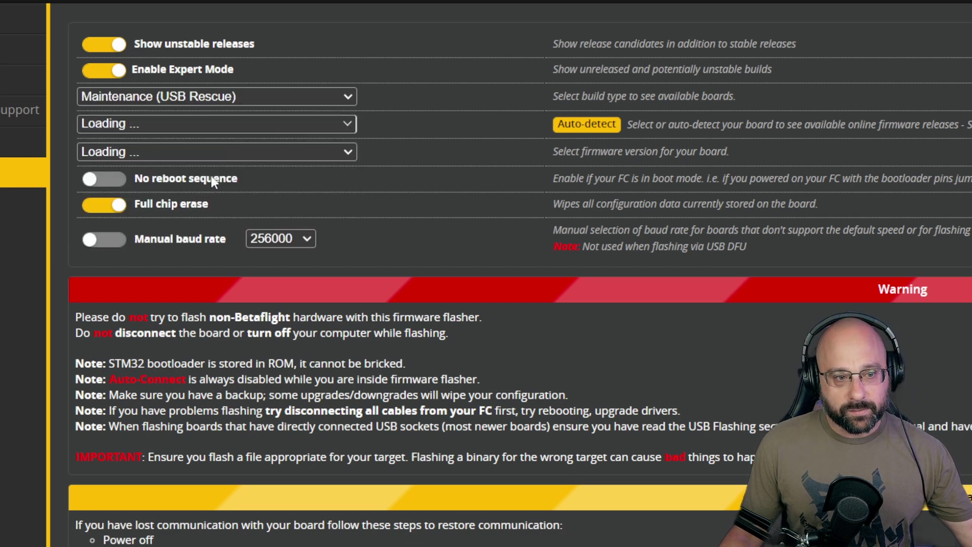
{"action": "left_click", "coordinate": [138, 127]}
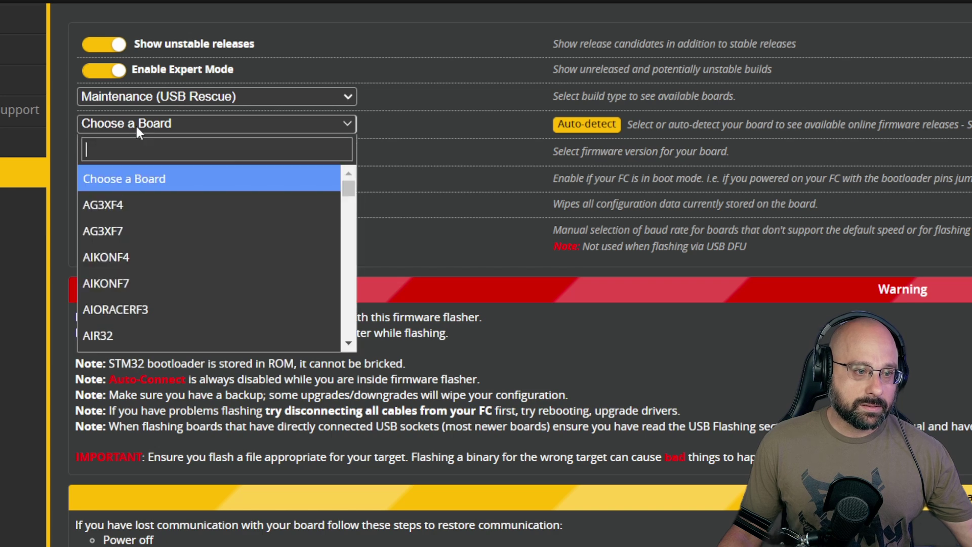
{"action": "left_click", "coordinate": [111, 206]}
{"action": "left_click", "coordinate": [133, 152]}
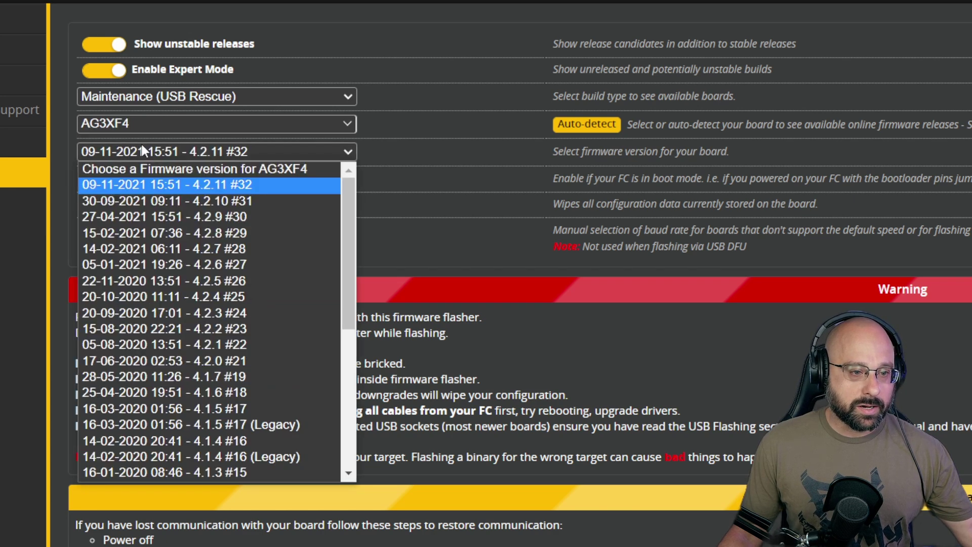
{"action": "left_click", "coordinate": [164, 184]}
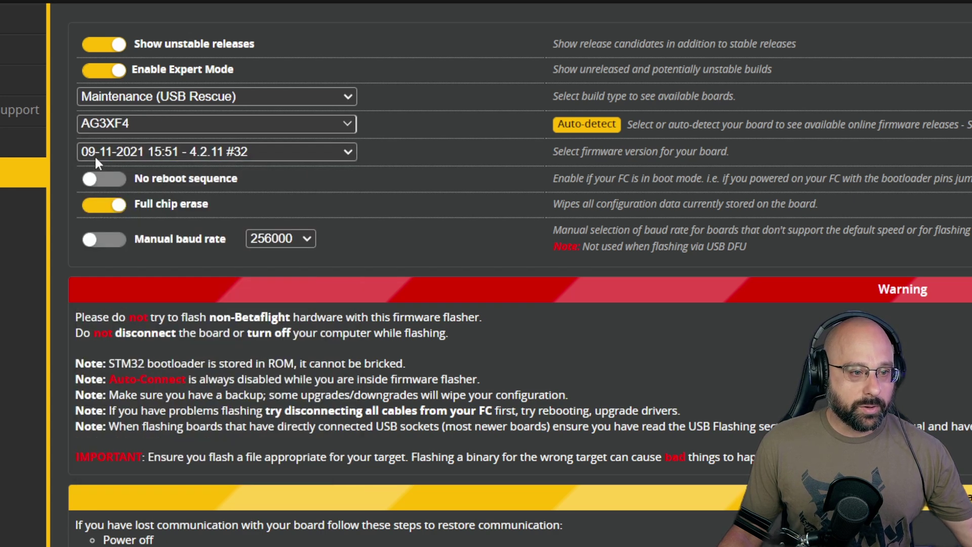
{"action": "left_click", "coordinate": [152, 152]}
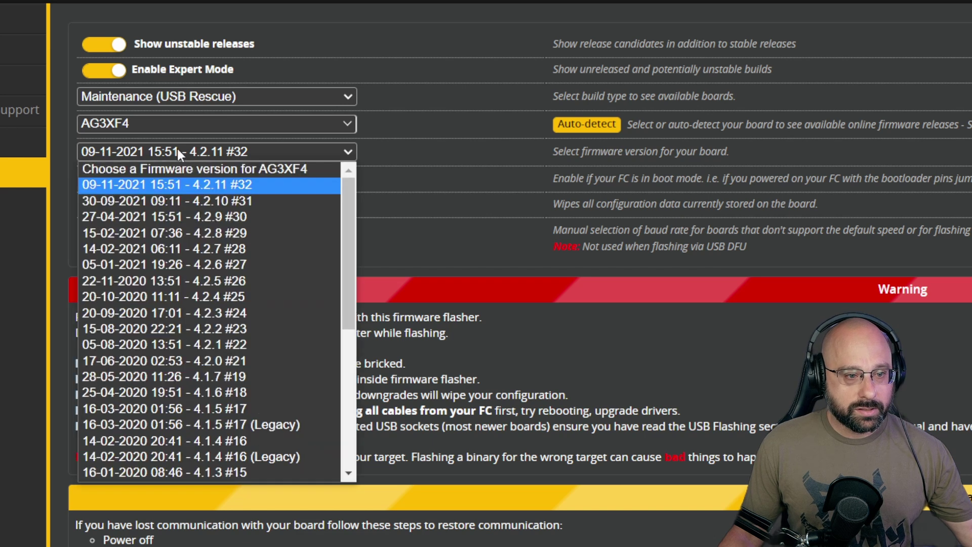
{"action": "left_click", "coordinate": [233, 185]}
{"action": "left_click", "coordinate": [295, 151]}
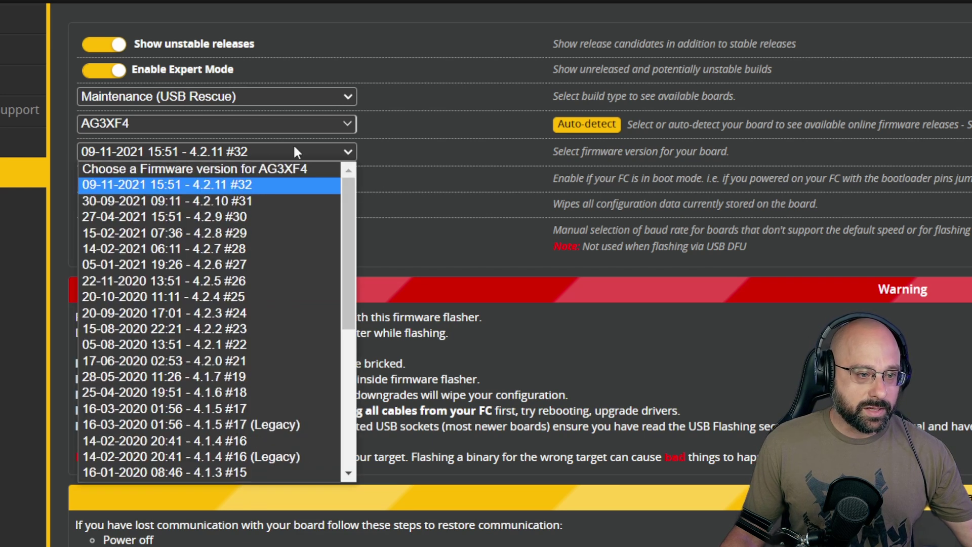
Change the target board to AIKONF7 and view its available firmware versions
{"action": "left_click", "coordinate": [274, 113]}
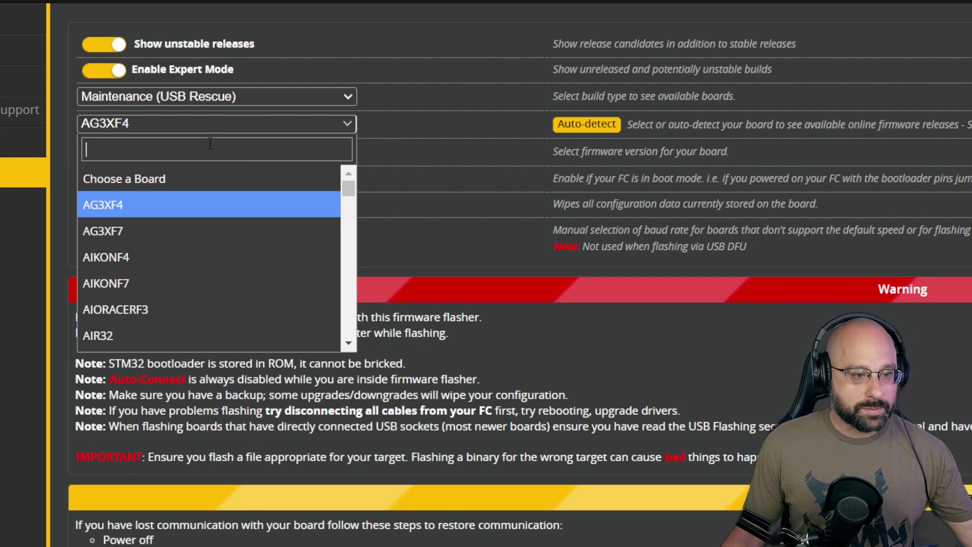
{"action": "left_click", "coordinate": [141, 285]}
{"action": "left_click", "coordinate": [179, 151]}
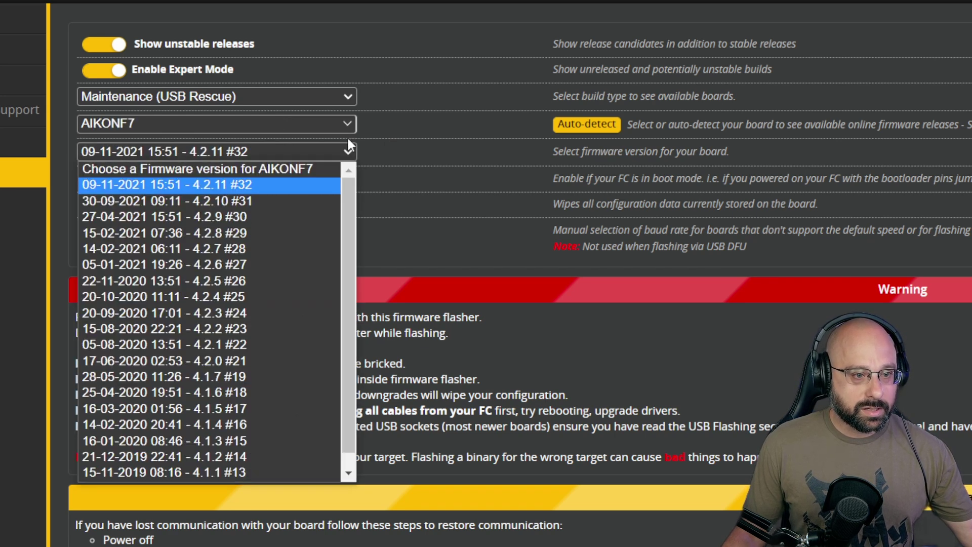
{"action": "left_click", "coordinate": [243, 127]}
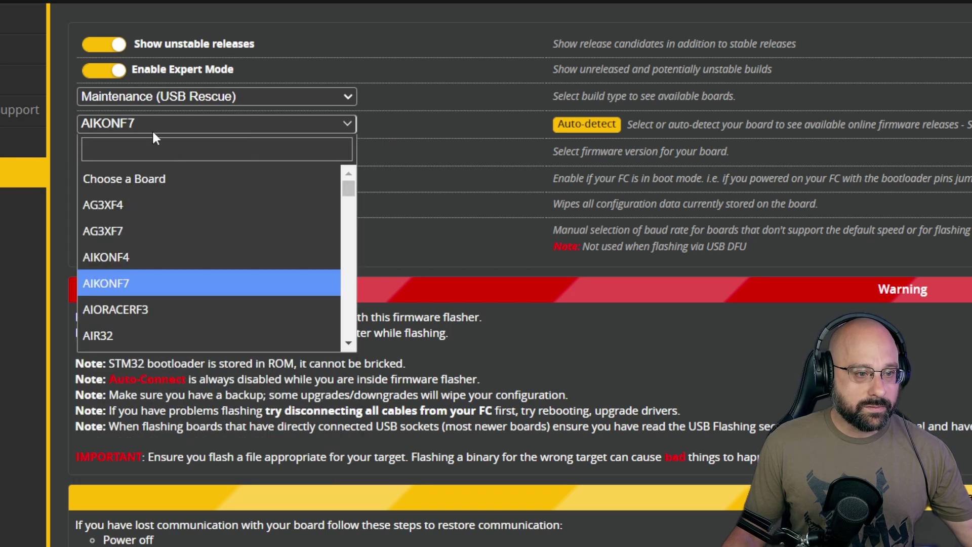
{"action": "left_click", "coordinate": [164, 94]}
{"action": "left_click", "coordinate": [164, 93]}
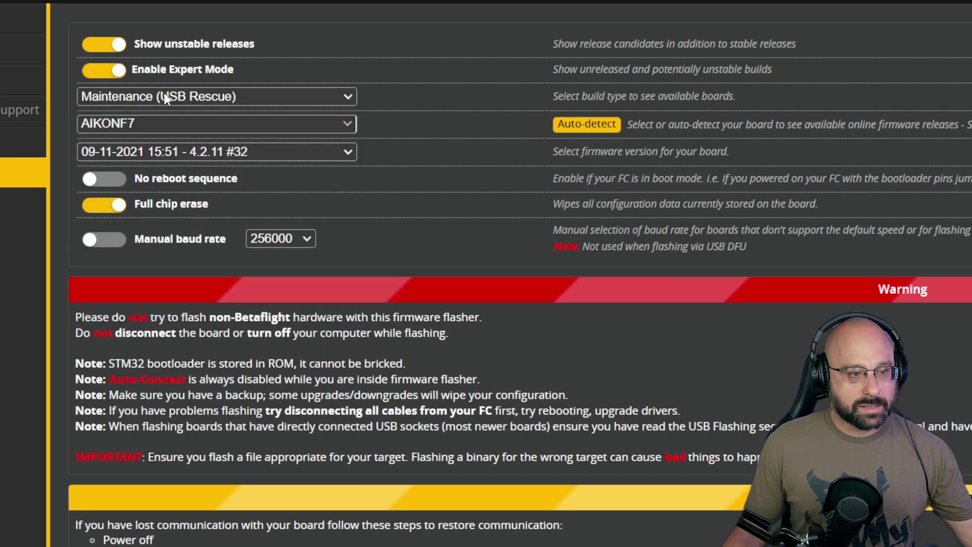
{"action": "left_click", "coordinate": [164, 93]}
{"action": "left_click", "coordinate": [164, 92]}
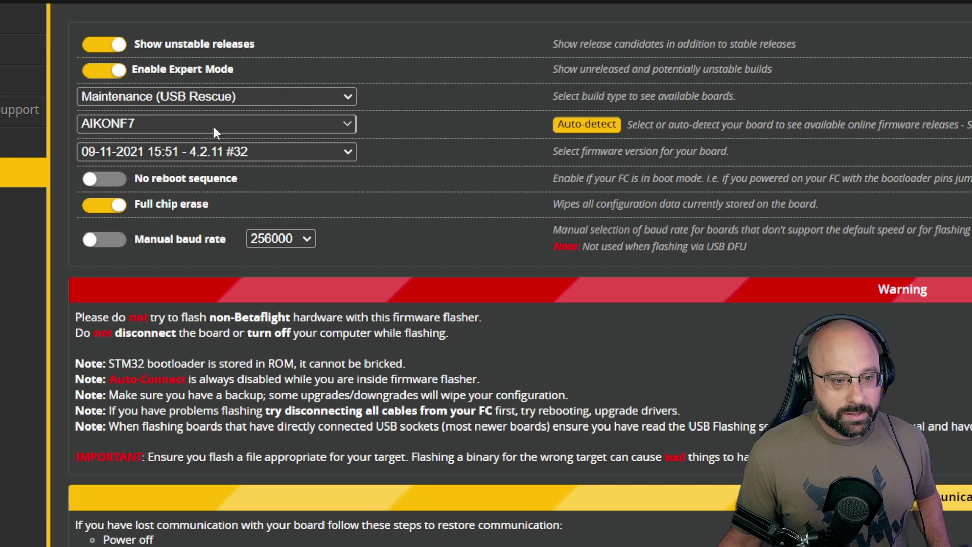
Read through the release info and release notes of the selected AIKONF7 firmware down to the last entry
{"action": "scroll", "coordinate": [507, 380], "scroll_direction": "down", "scroll_amount": 1}
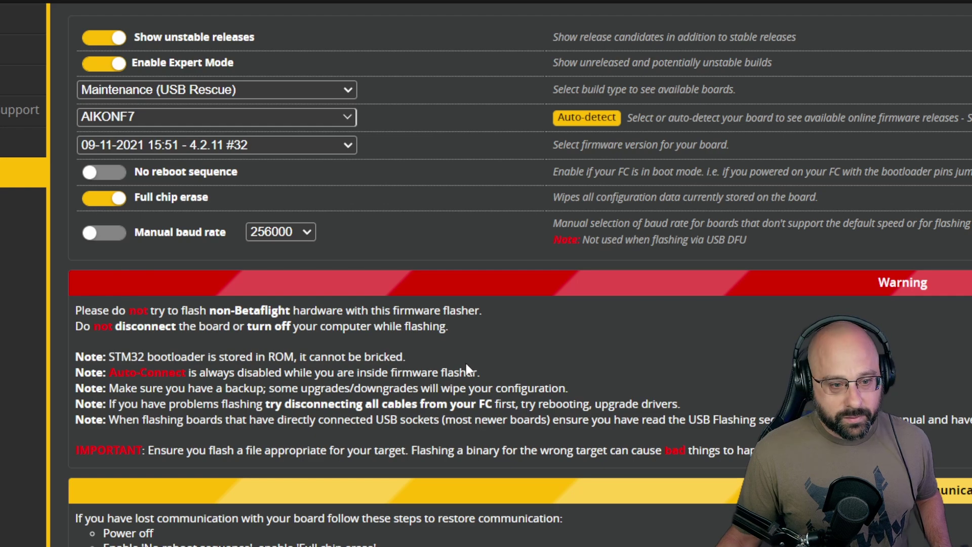
{"action": "scroll", "coordinate": [405, 375], "scroll_direction": "down", "scroll_amount": 3}
{"action": "scroll", "coordinate": [377, 391], "scroll_direction": "down", "scroll_amount": 2}
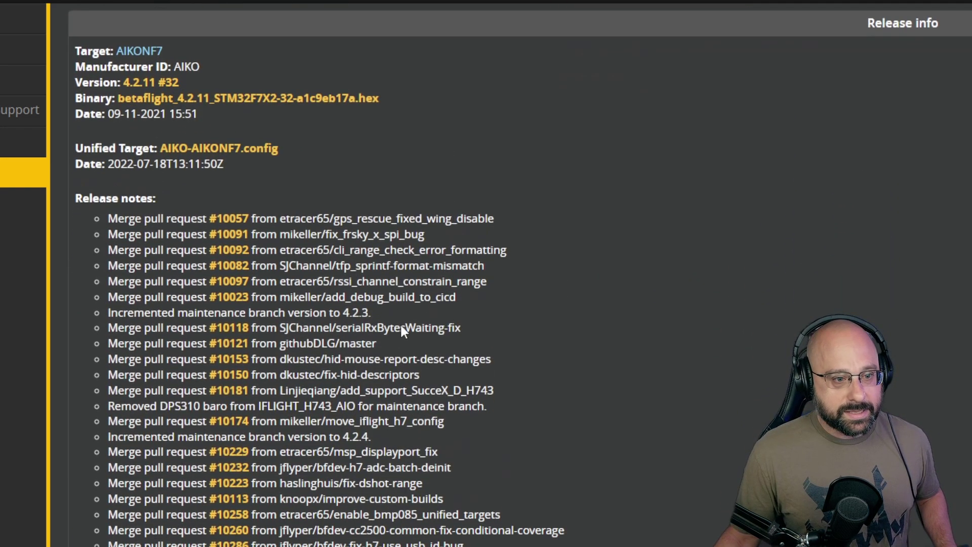
{"action": "scroll", "coordinate": [421, 269], "scroll_direction": "down", "scroll_amount": 20}
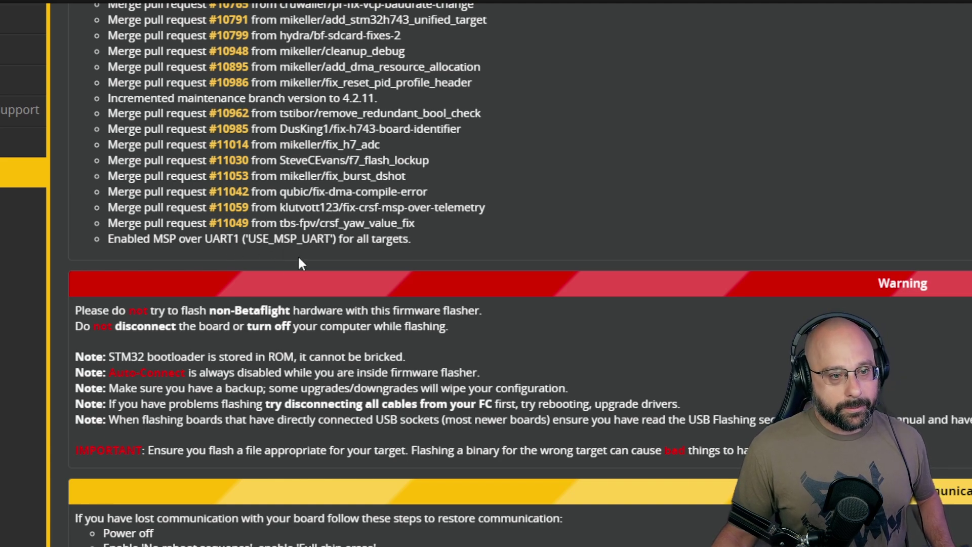
{"action": "scroll", "coordinate": [298, 258], "scroll_direction": "up", "scroll_amount": 20}
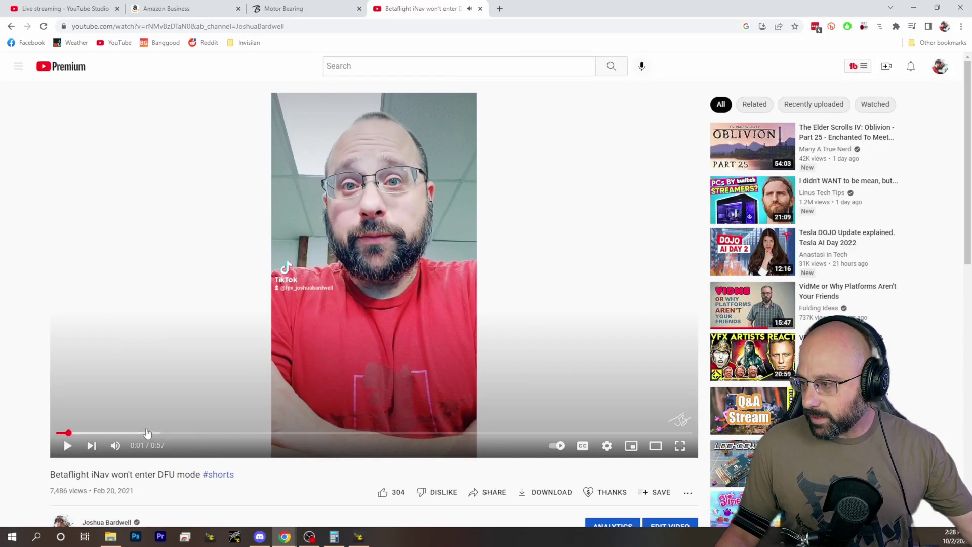
Switch to the browser and skip the YouTube video "Betaflight iNav won't enter DFU mode" ahead to 0:19
{"action": "left_click", "coordinate": [273, 433]}
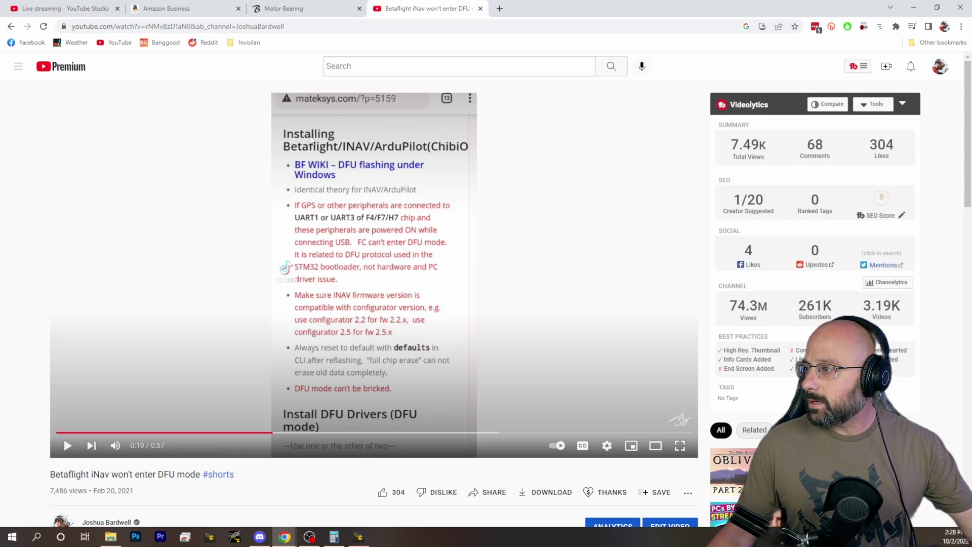